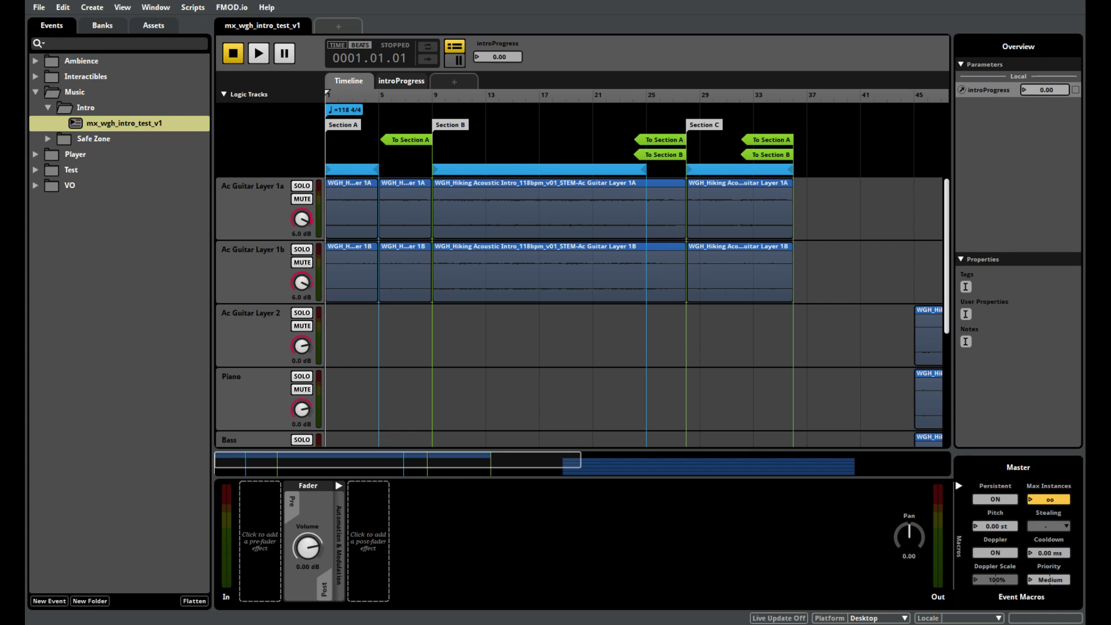
- Examine the event's instrument tracks from Ac Guitar Layer 1a down to Percussion and the Master track
left_click(530, 394)
scroll(530, 395, "down", 2)
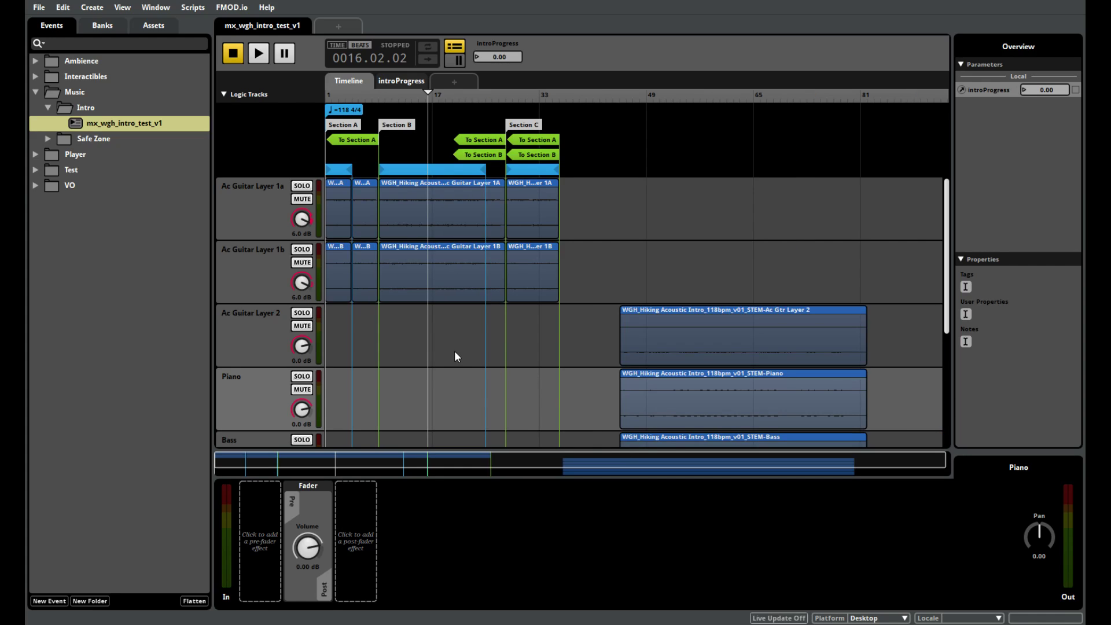
left_click(256, 218)
left_click(256, 270)
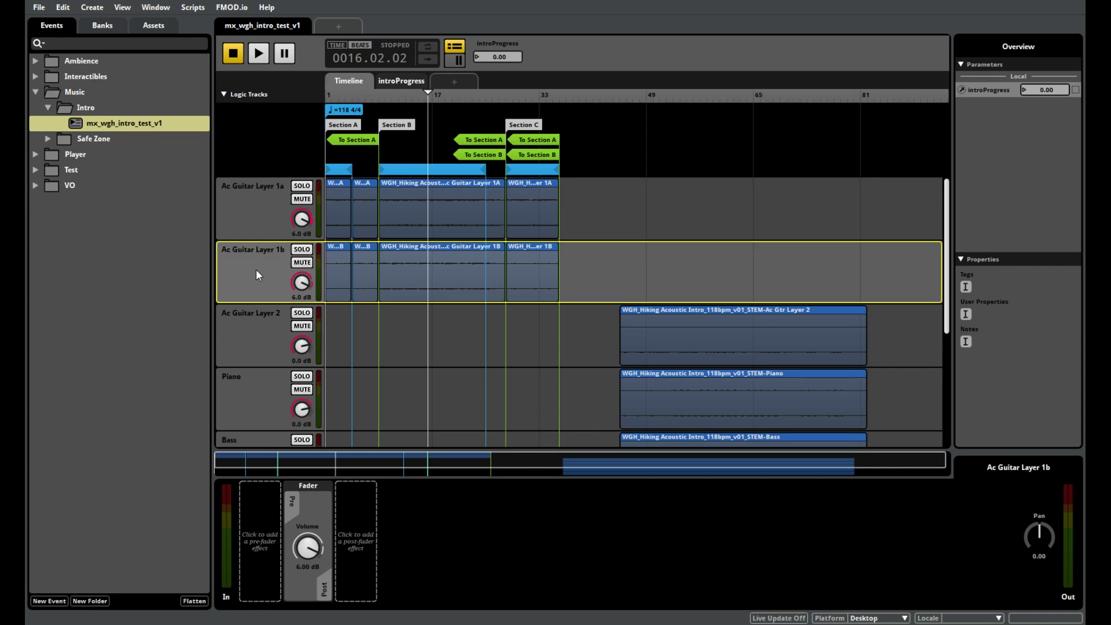
left_click(251, 347)
scroll(251, 349, "down", 1)
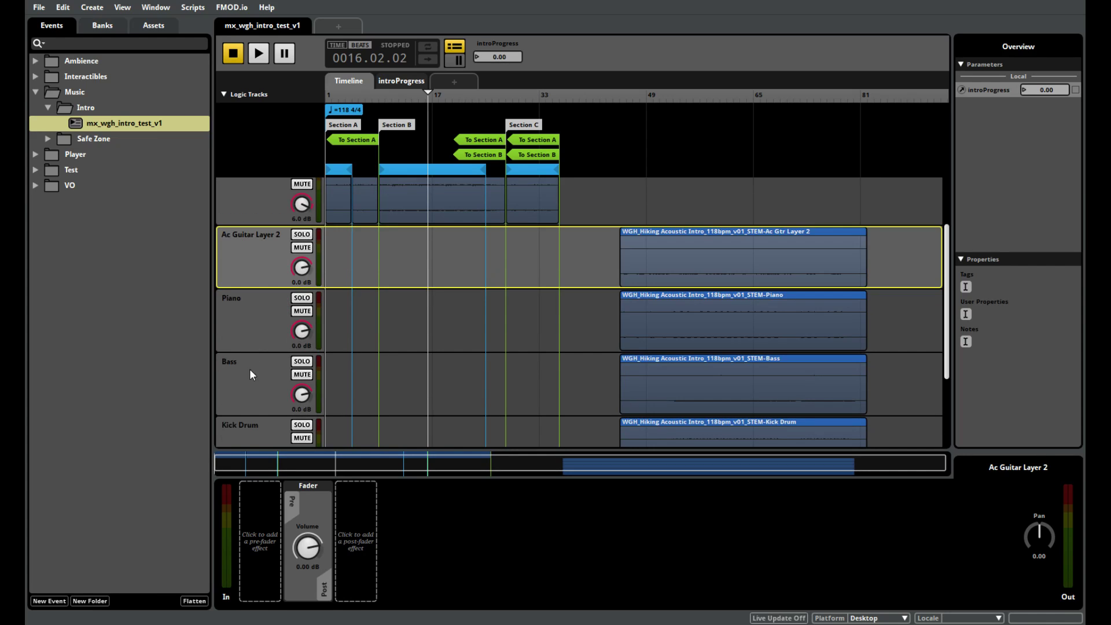
scroll(258, 432, "down", 2)
left_click(258, 434)
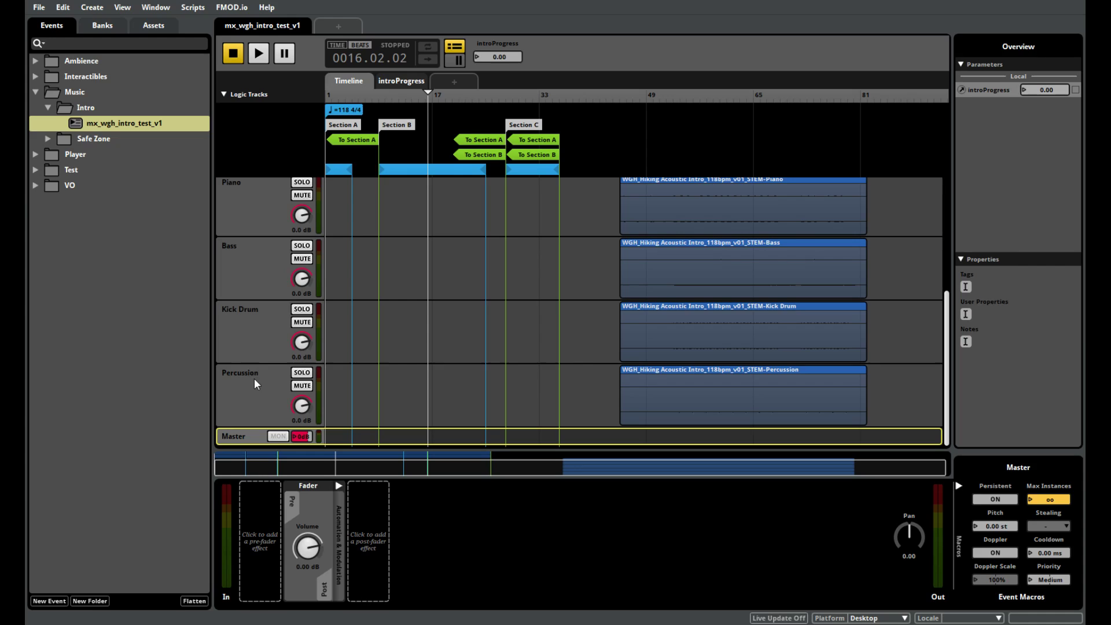
left_click(249, 366)
scroll(251, 333, "up", 3)
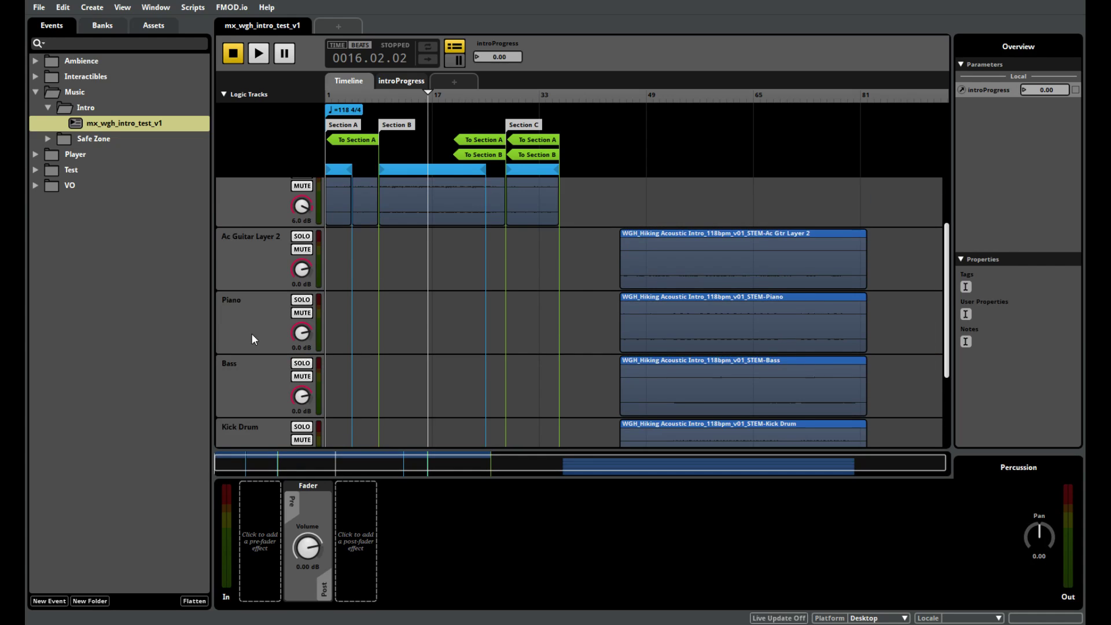
- Compare the Ac Guitar Layer 2, Piano and Bass stem clips with the layout of Sections A, B and C
left_click(256, 298)
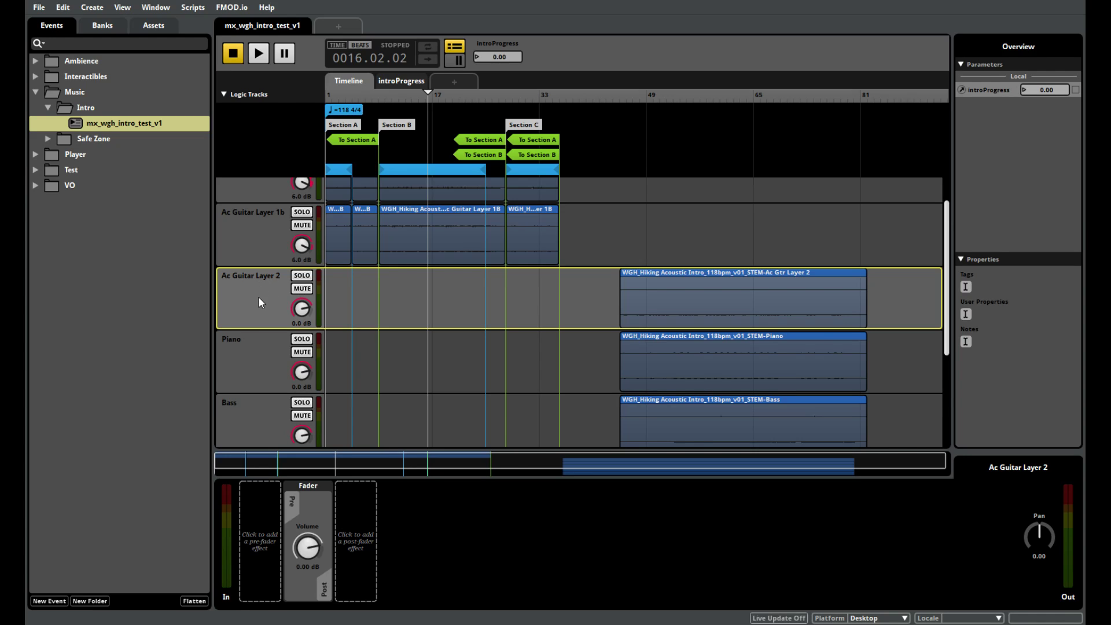
scroll(257, 304, "down", 1)
scroll(250, 311, "down", 1)
scroll(248, 316, "up", 2)
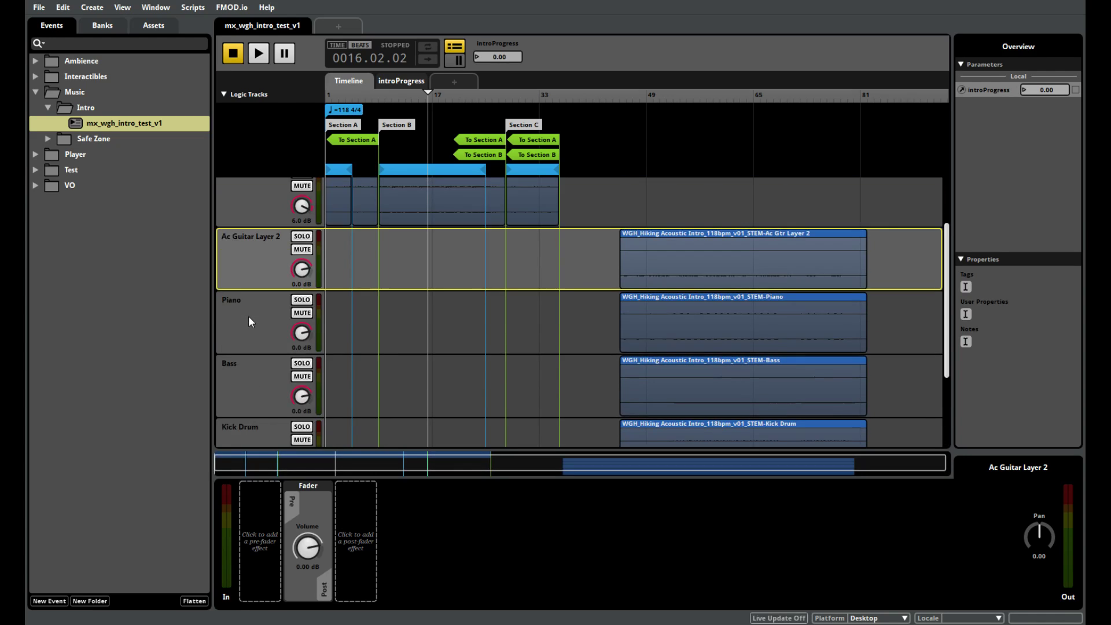
scroll(248, 316, "up", 1)
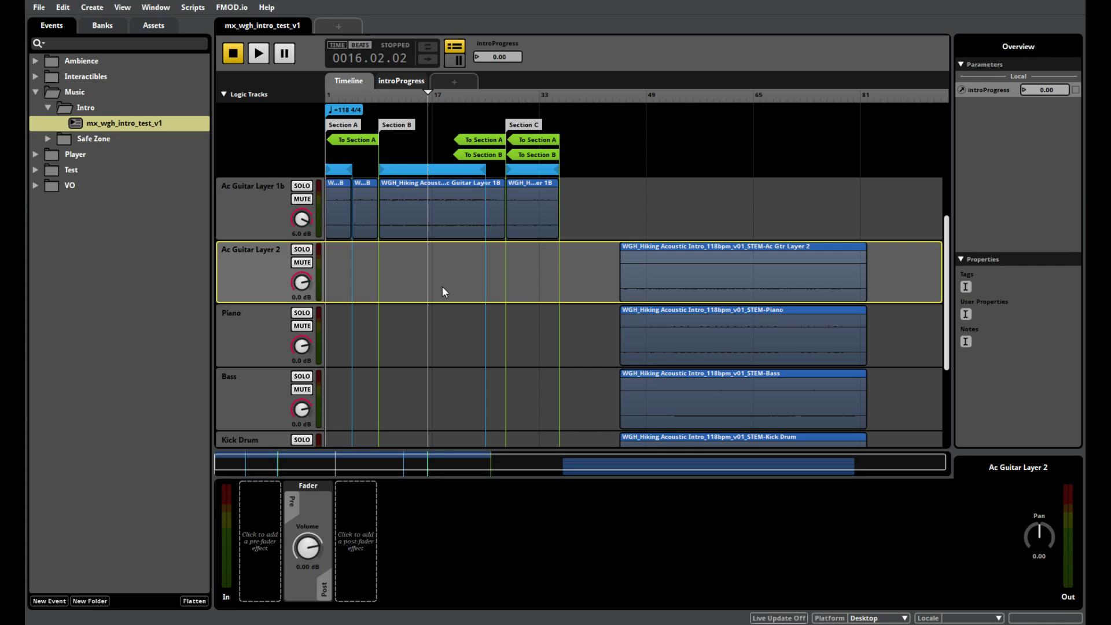
scroll(442, 286, "up", 2)
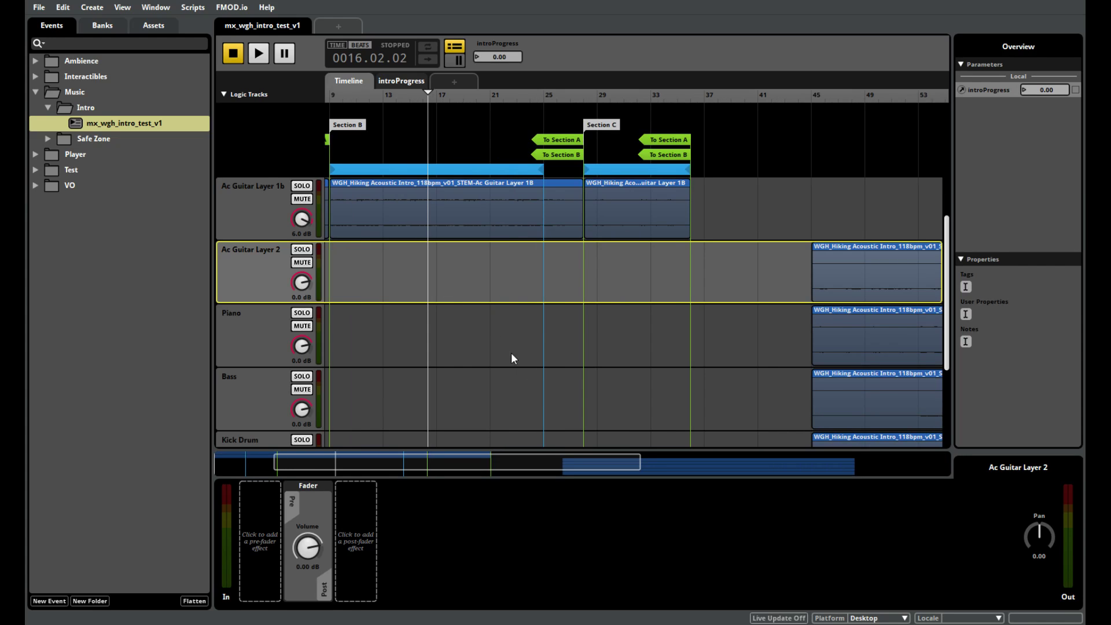
scroll(442, 286, "left", 2)
scroll(442, 286, "up", 2)
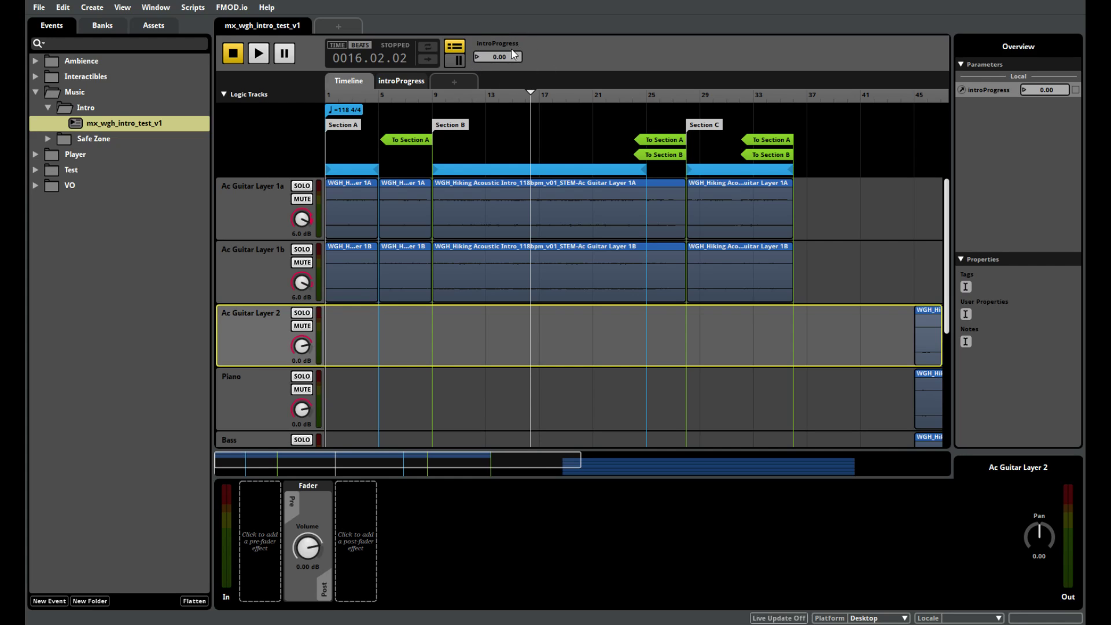
- Play Section A from the start of the timeline with introProgress at 0, and stop playback
mouse_move(498, 56)
left_mouse_down()
mouse_move(498, 36)
mouse_move(494, 58)
left_mouse_up()
left_click(329, 140)
left_click(330, 92)
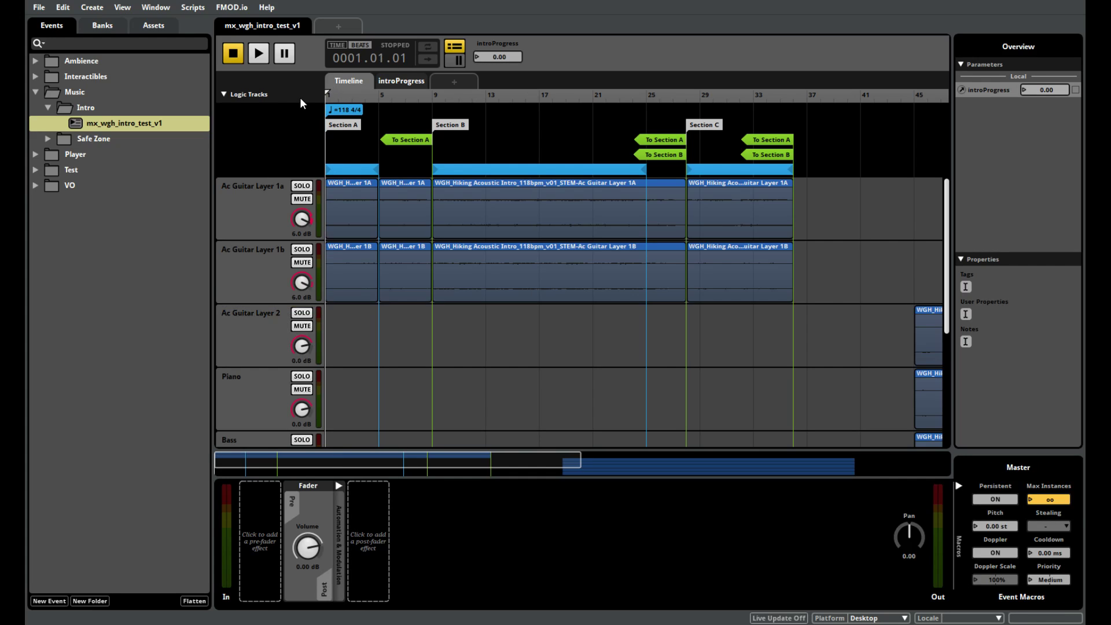
left_click(258, 54)
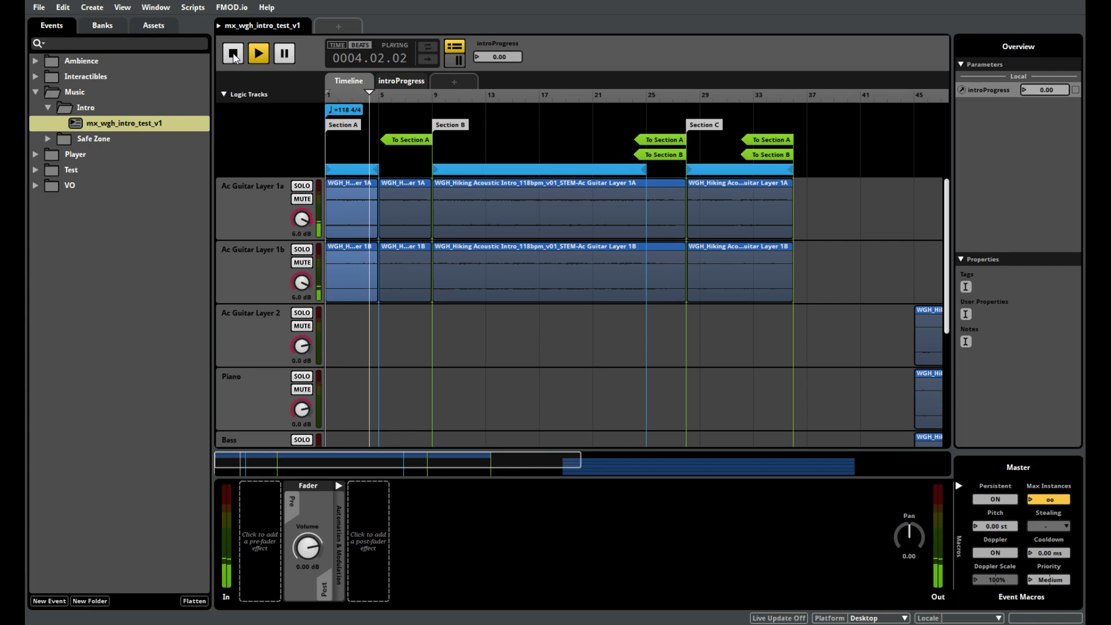
left_click(234, 53)
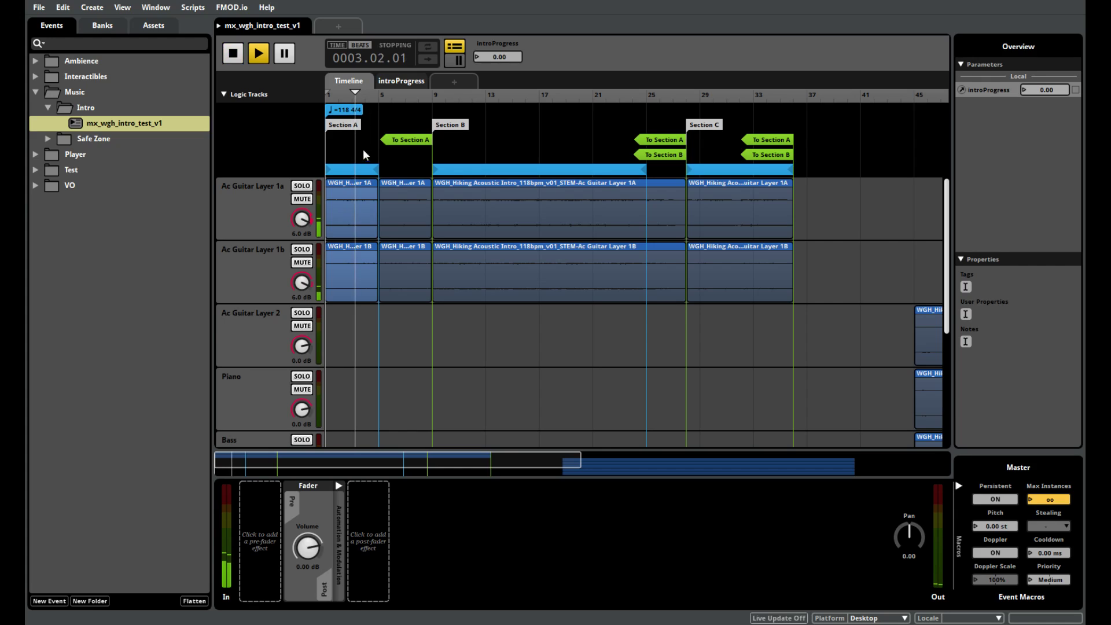
- Inspect the Section A loop region's transition conditions, and start playback with the playhead just past the end of that region
left_click(351, 169)
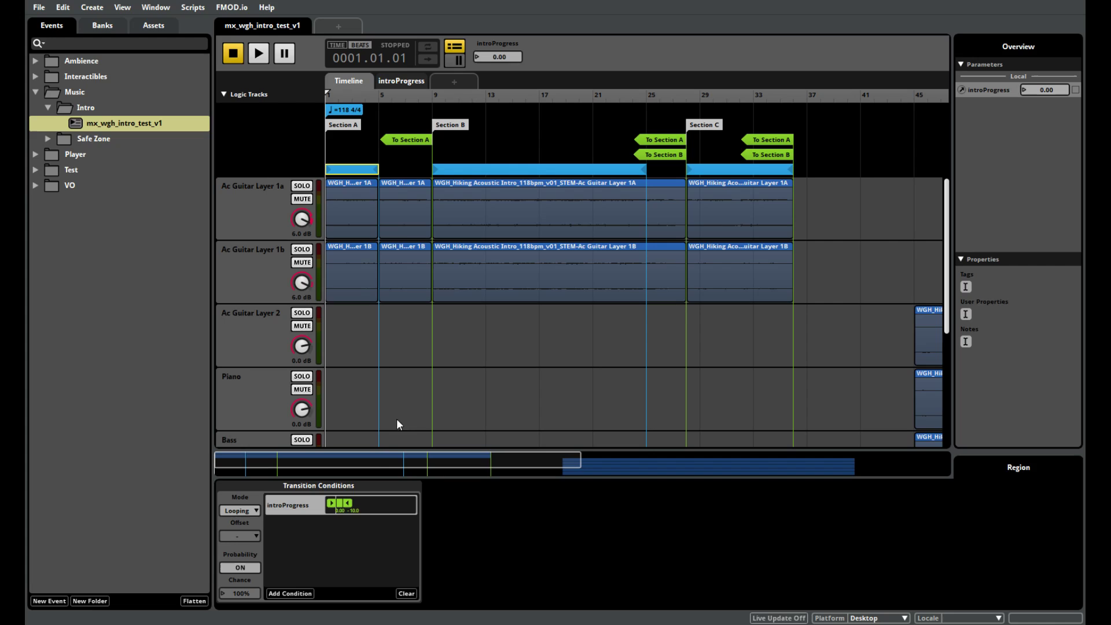
left_click(379, 137)
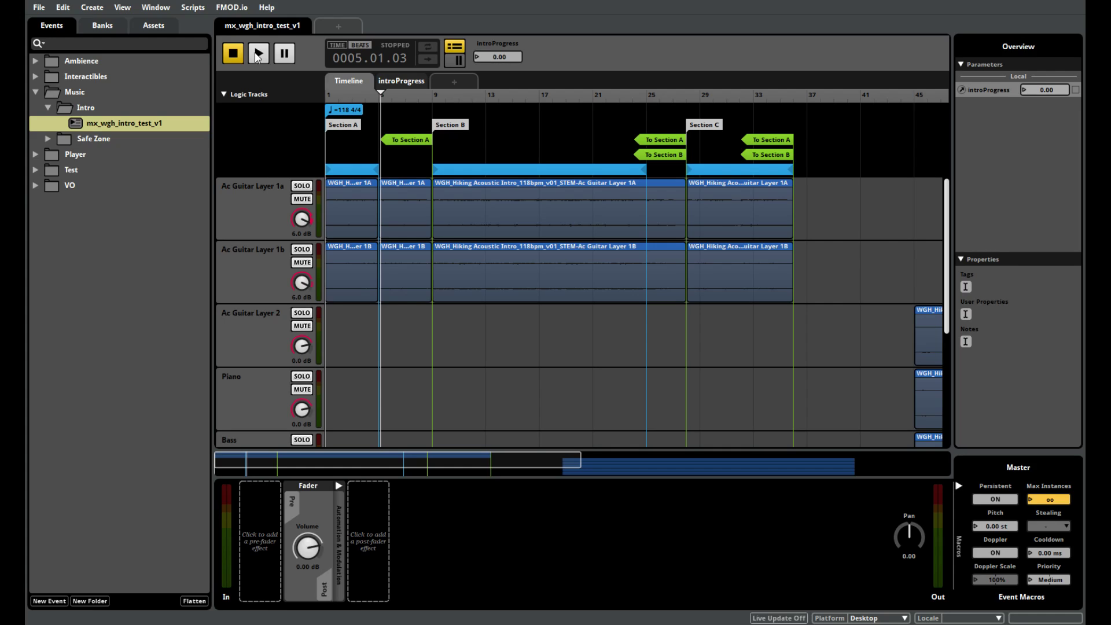
left_click(258, 54)
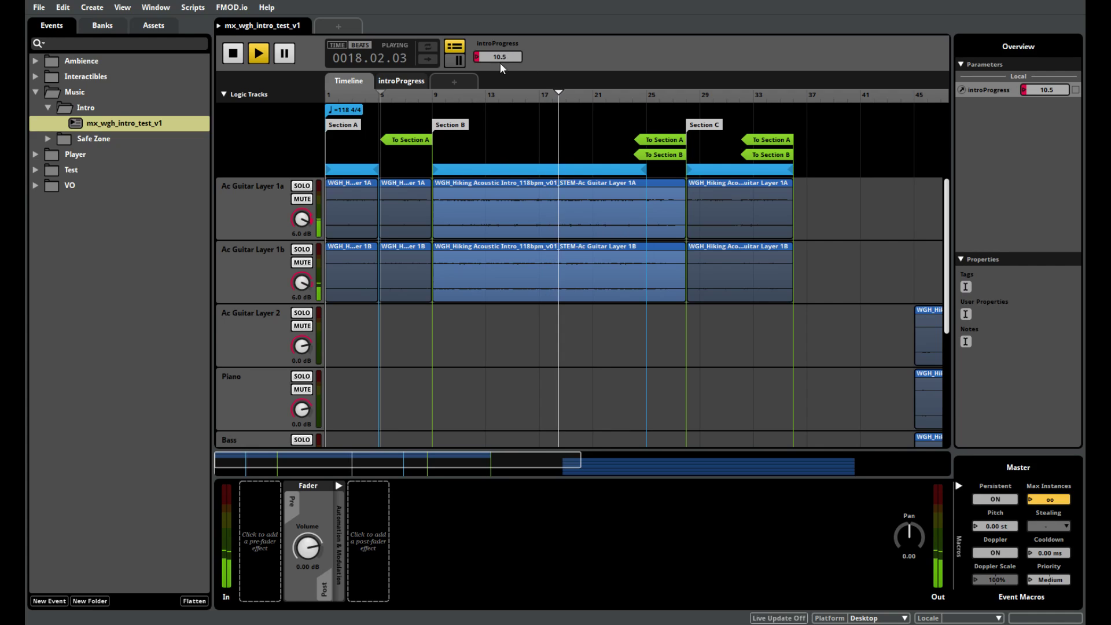
- Inspect the Section B loop region's transition conditions and raise introProgress to 17.5 and on to 22.5 during playback
left_click(509, 169)
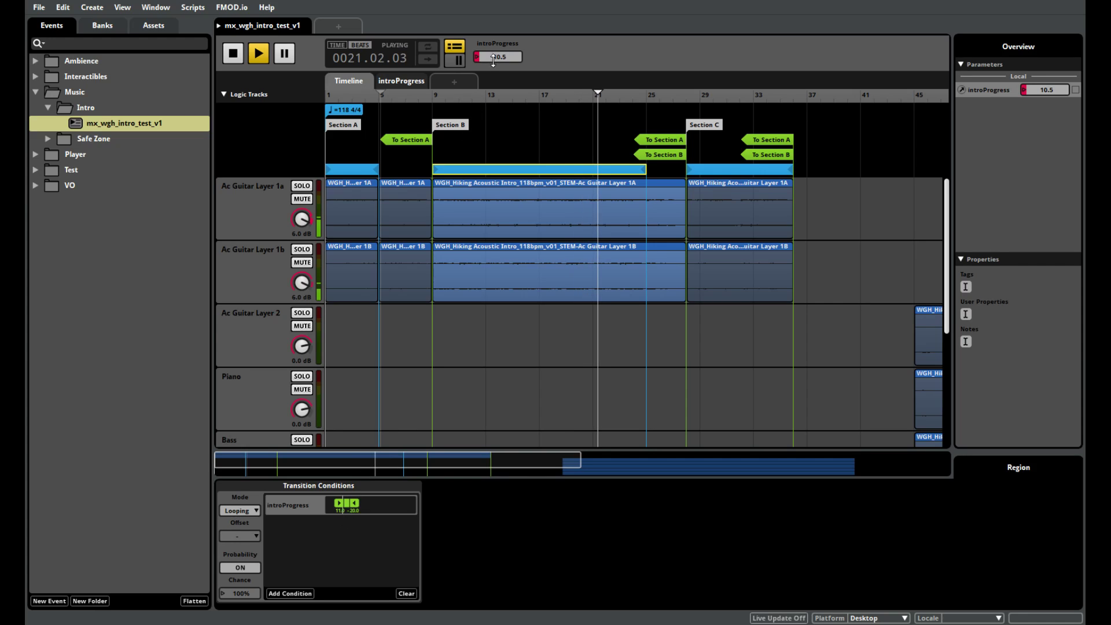
left_click_drag(493, 58, 499, 35)
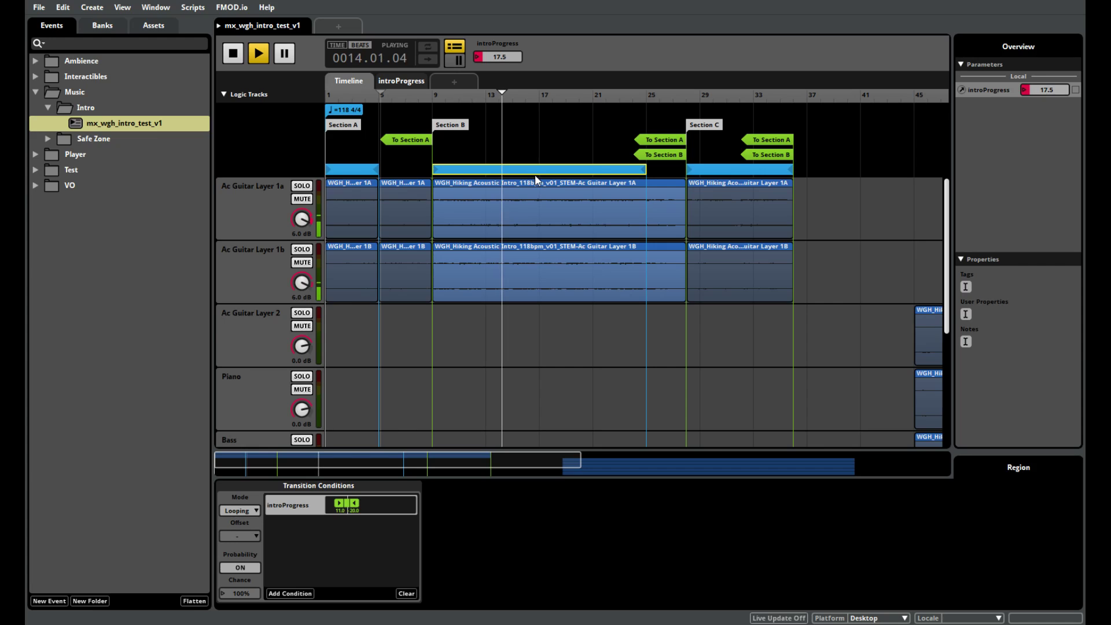
left_click_drag(504, 56, 503, 46)
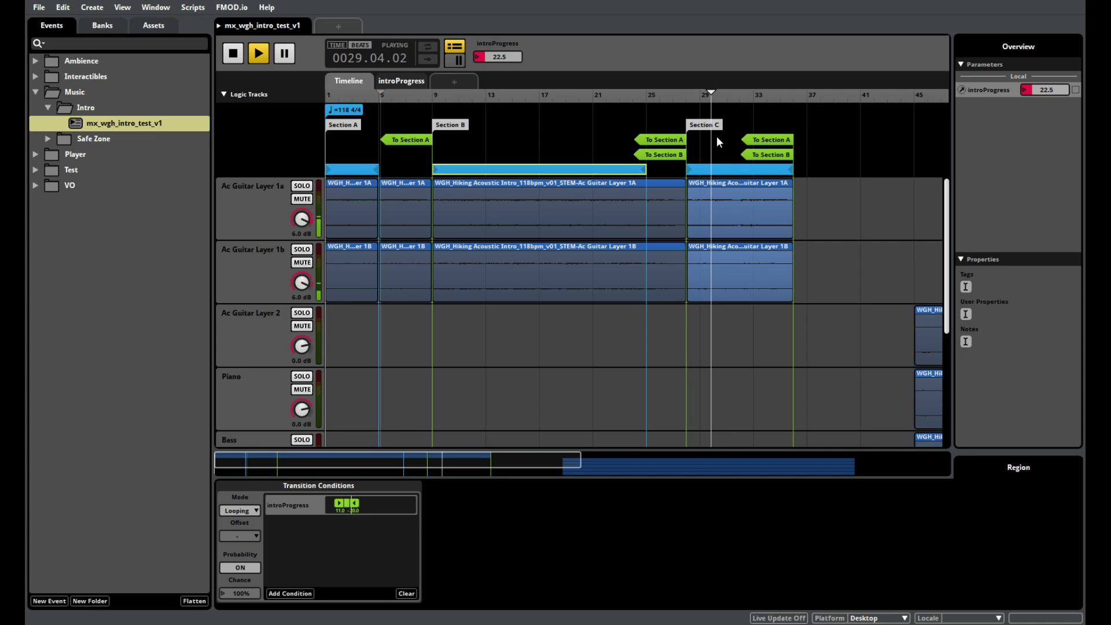
- Reset introProgress to 0 during playback to test the return to Section A's loop region, and stop the event
left_click_drag(492, 57, 492, 76)
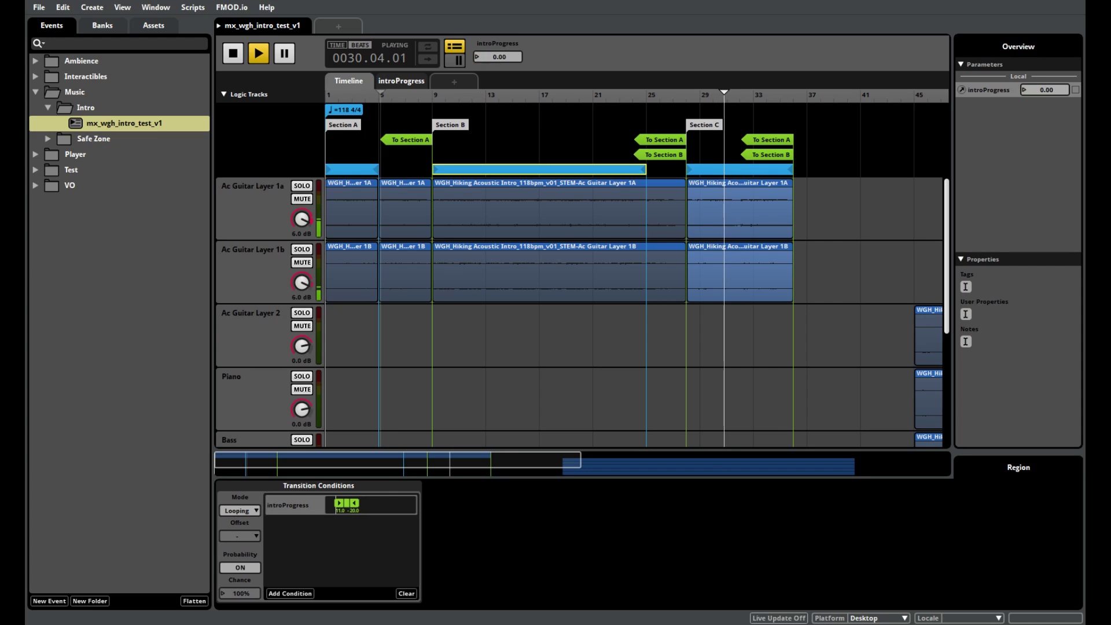
left_click(348, 169)
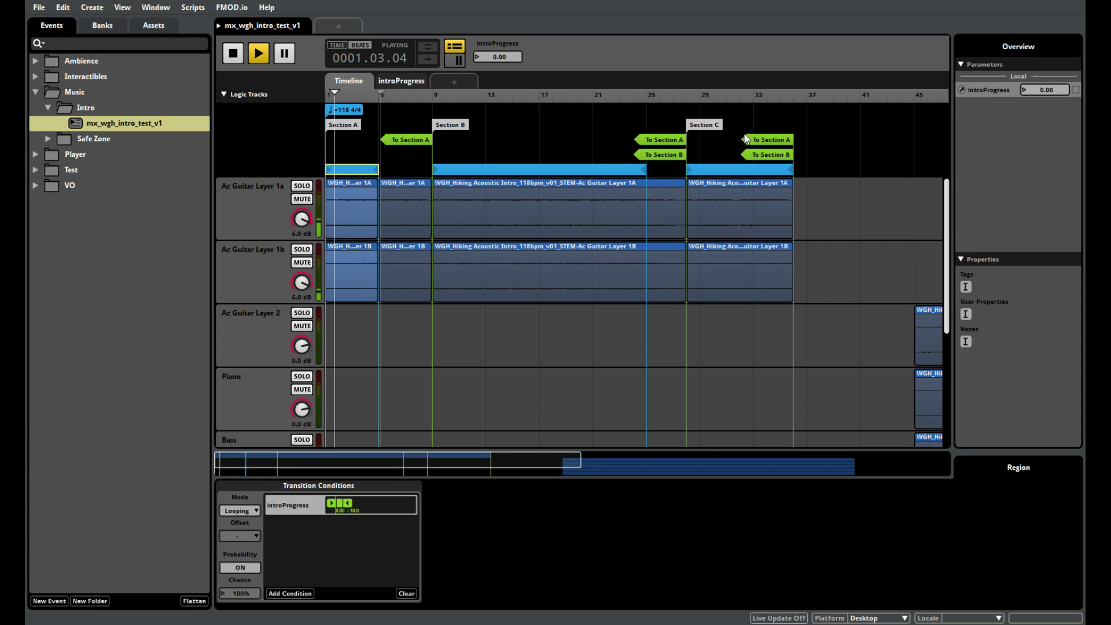
left_click(233, 55)
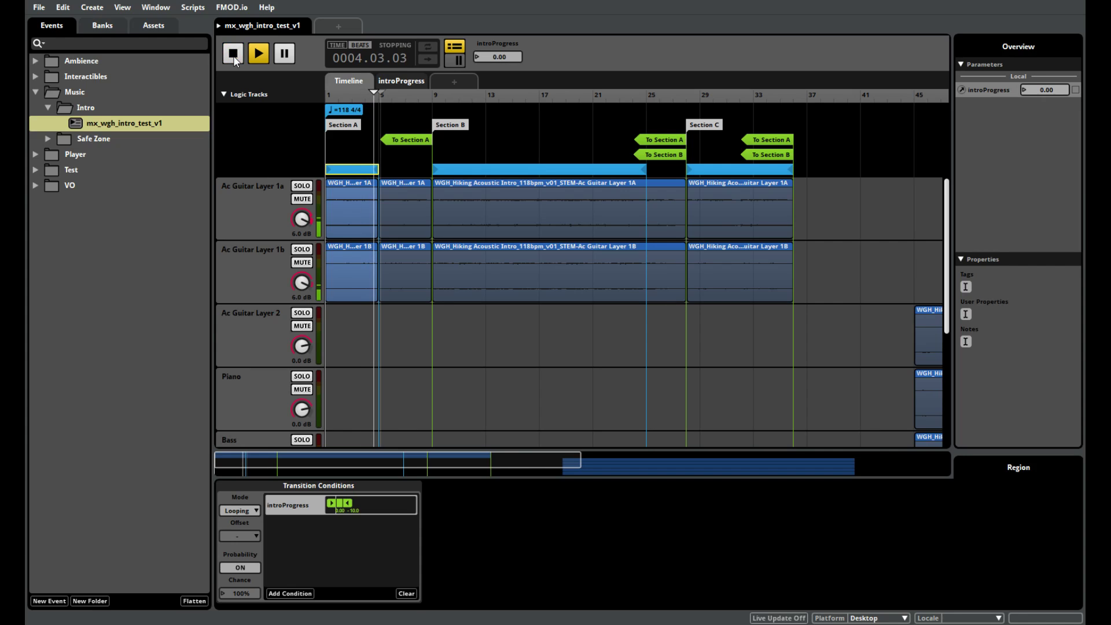
- Look over the Piano, Bass, Kick Drum and Percussion stem clips beyond Section C
scroll(681, 206, "down", 5)
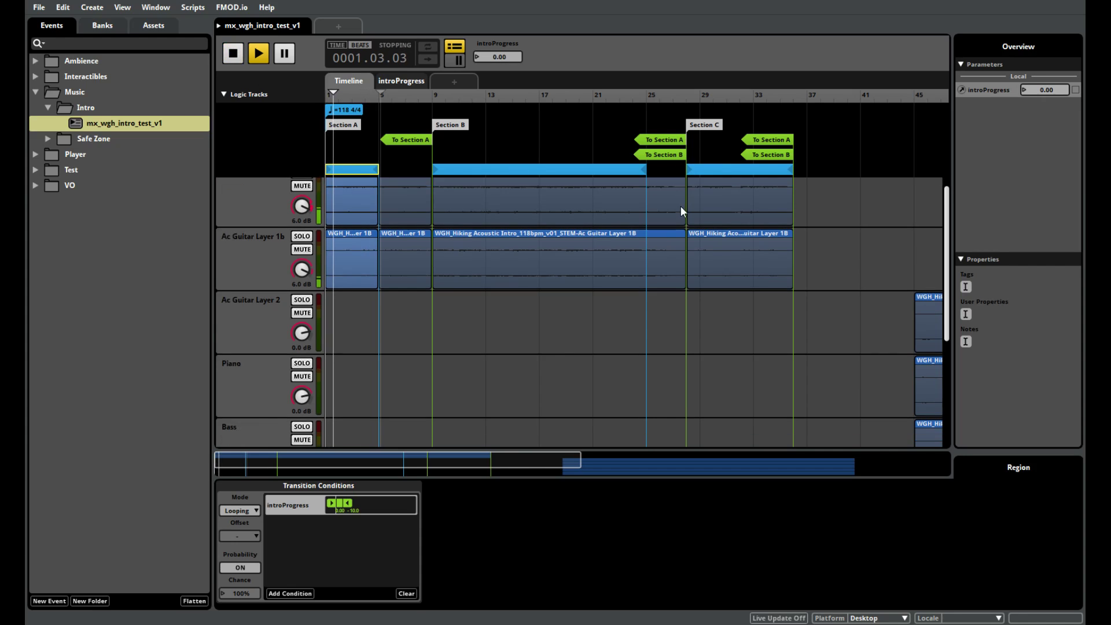
left_click_drag(513, 460, 578, 460)
scroll(637, 313, "right", 4)
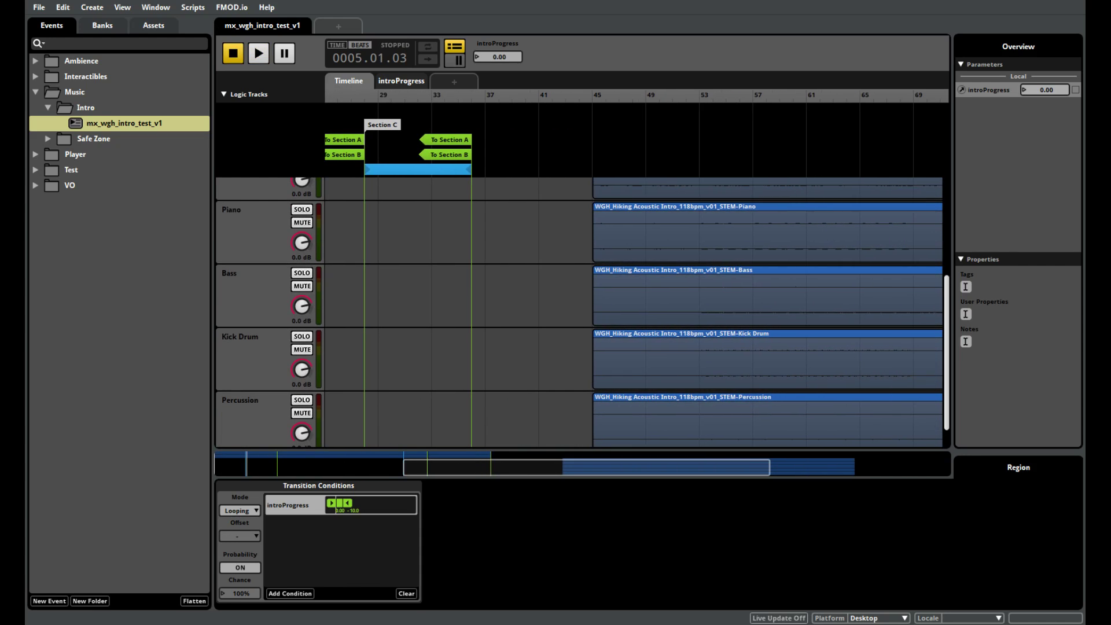
scroll(579, 267, "left", 7)
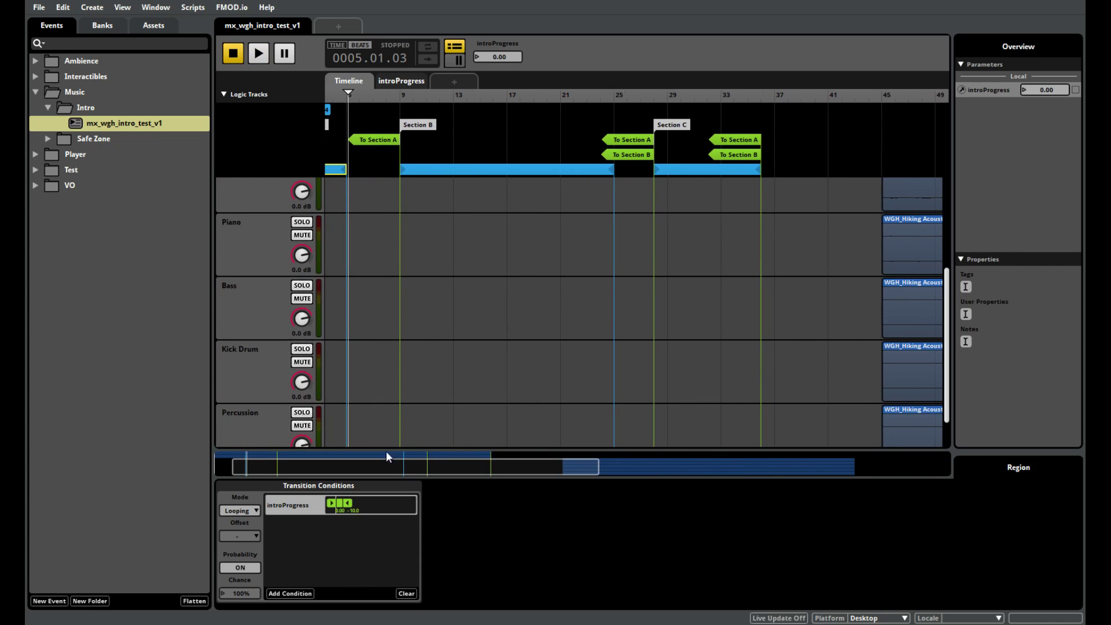
scroll(281, 307, "up", 3)
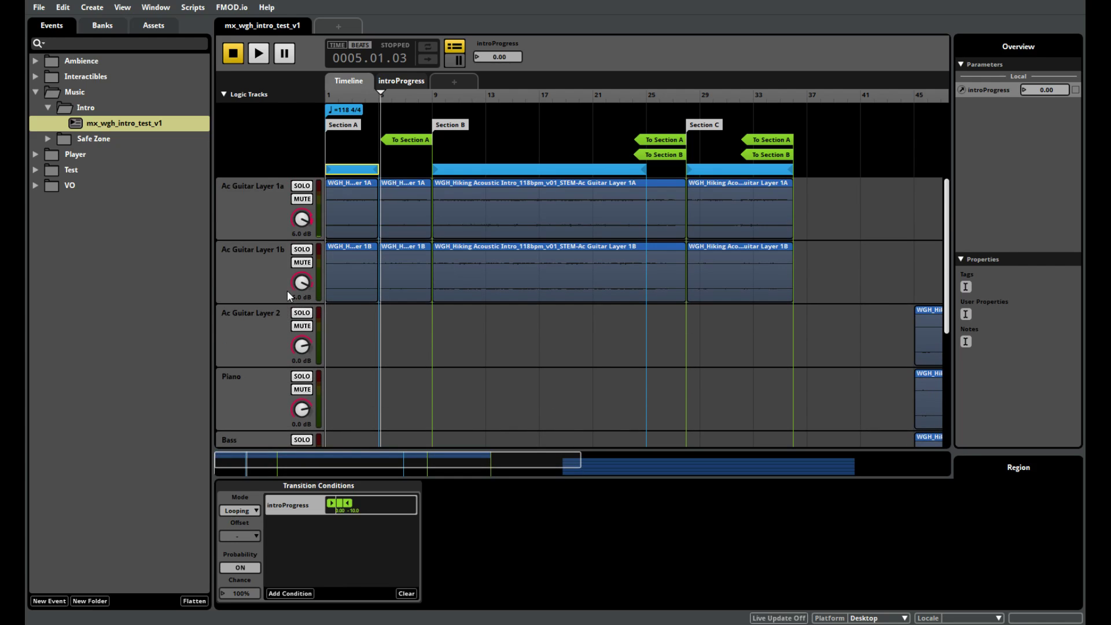
- Inspect the acoustic guitar clips in Sections A and B, finishing with the first Ac Guitar Layer 1B clip selected
left_click(347, 244)
left_click(350, 190)
left_click(449, 191)
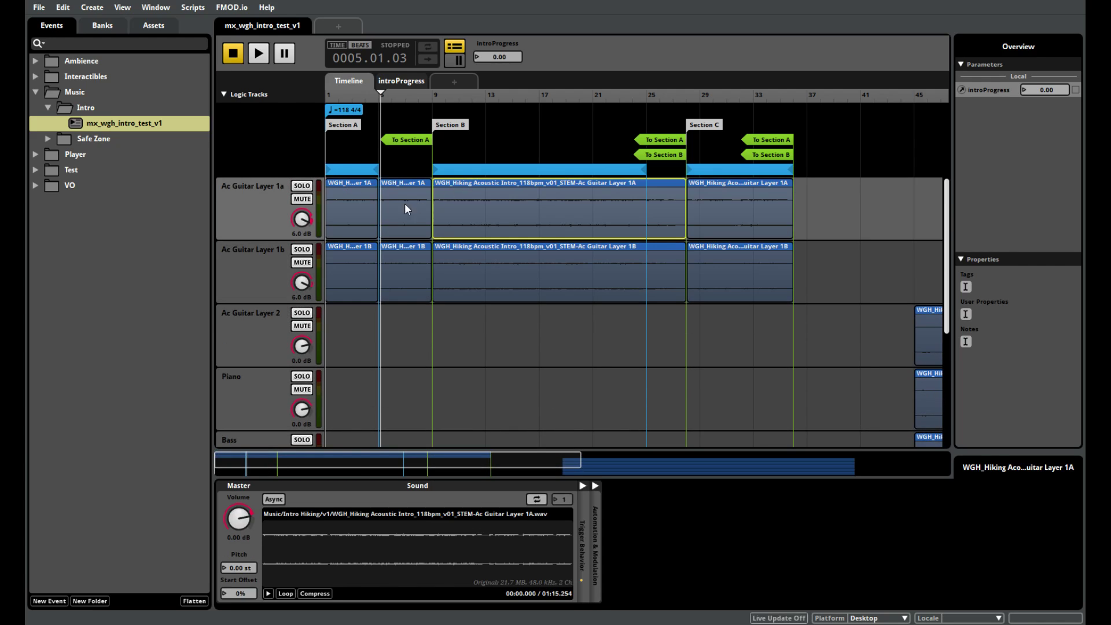
left_click(364, 249)
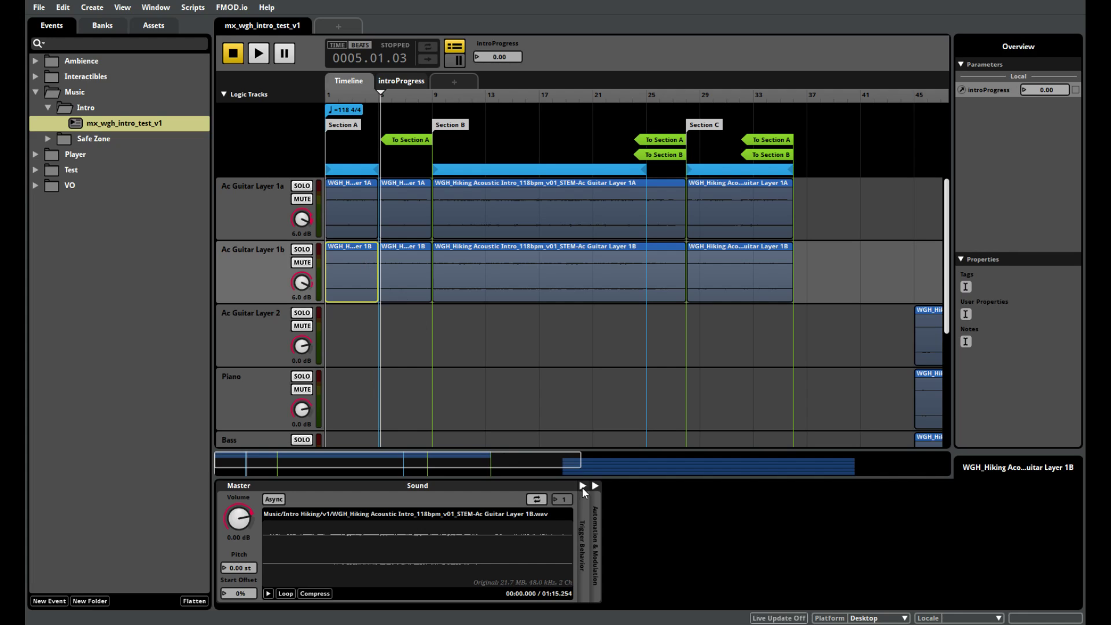